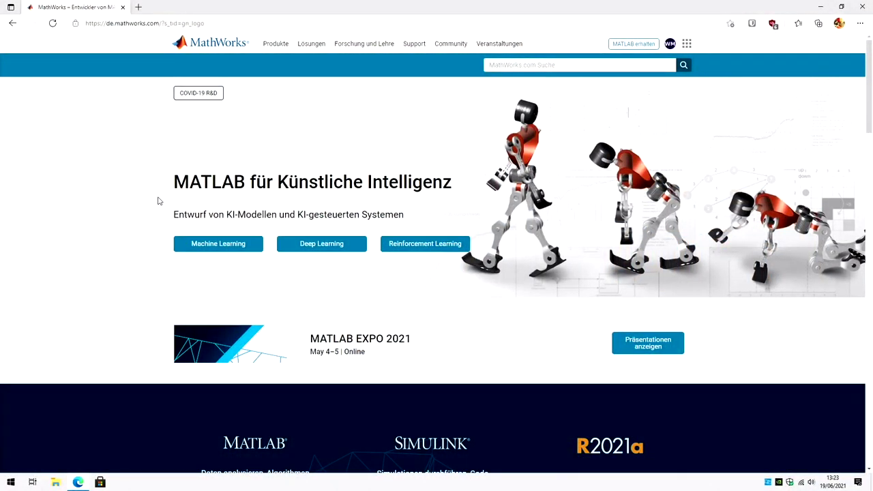
# Download matlab_R2021a_win64.exe for Windows from the MathWorks account's licensed-software downloads
pyautogui.click(223, 44)
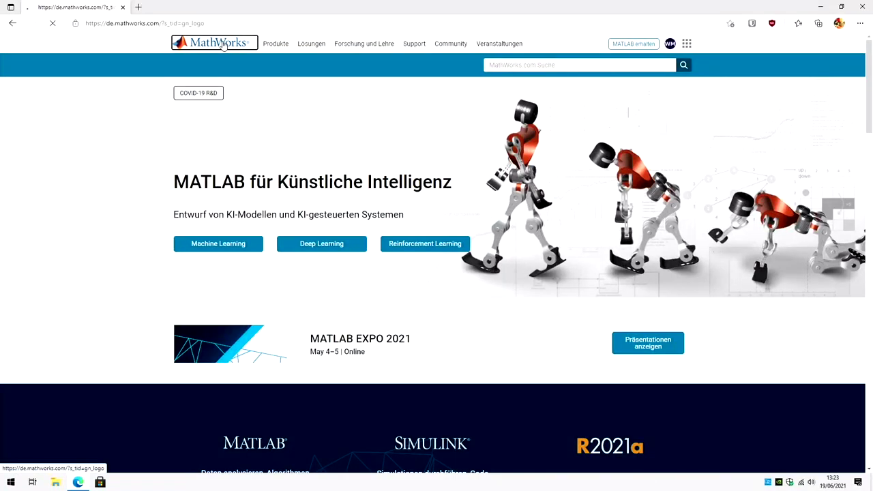
pyautogui.click(670, 44)
pyautogui.click(638, 60)
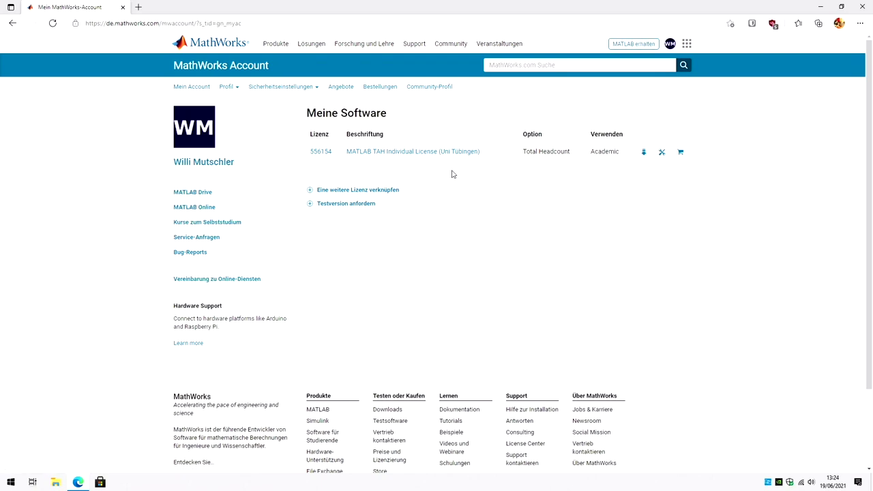
pyautogui.click(644, 153)
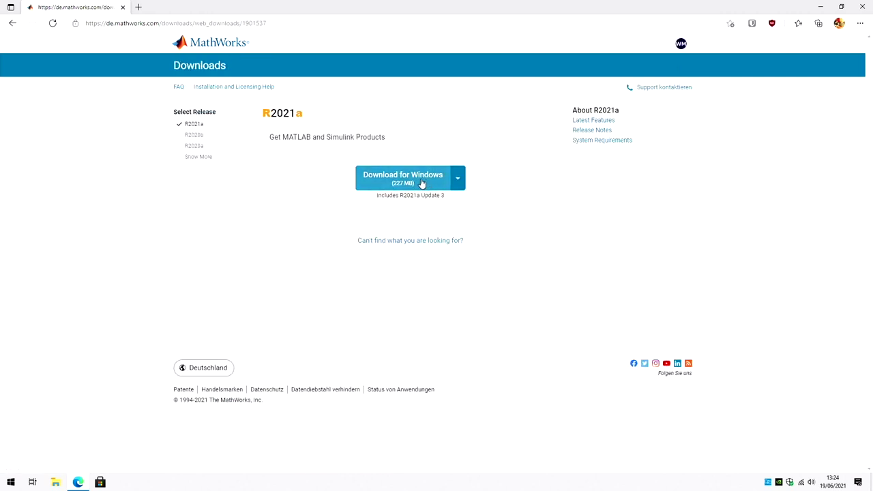
pyautogui.click(422, 183)
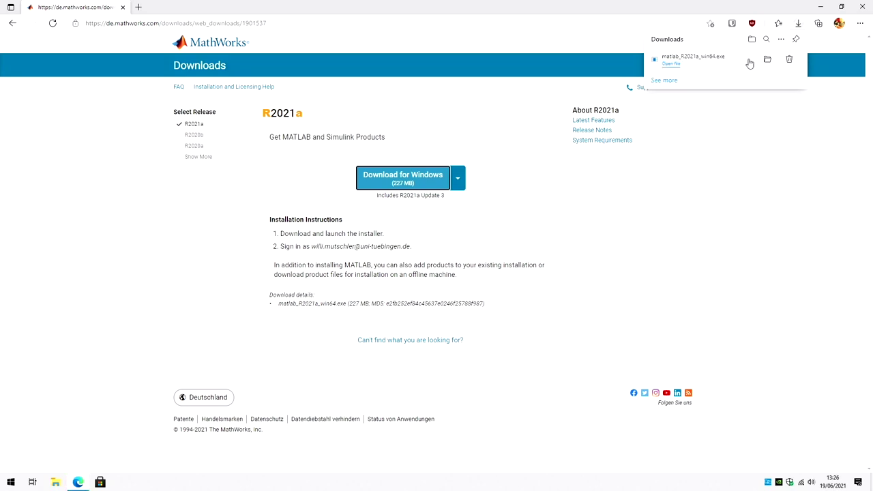
# Launch the downloaded installer, allow UAC and firewall access, and submit the account e-mail address
pyautogui.click(666, 64)
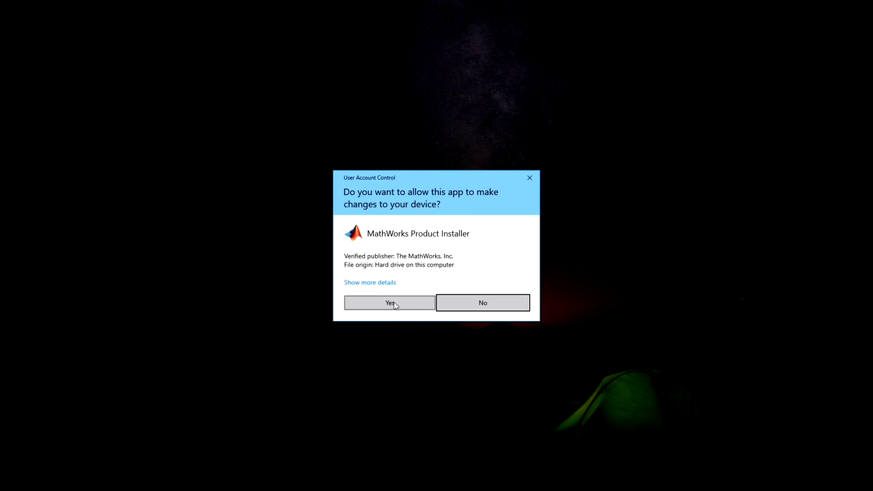
pyautogui.click(393, 304)
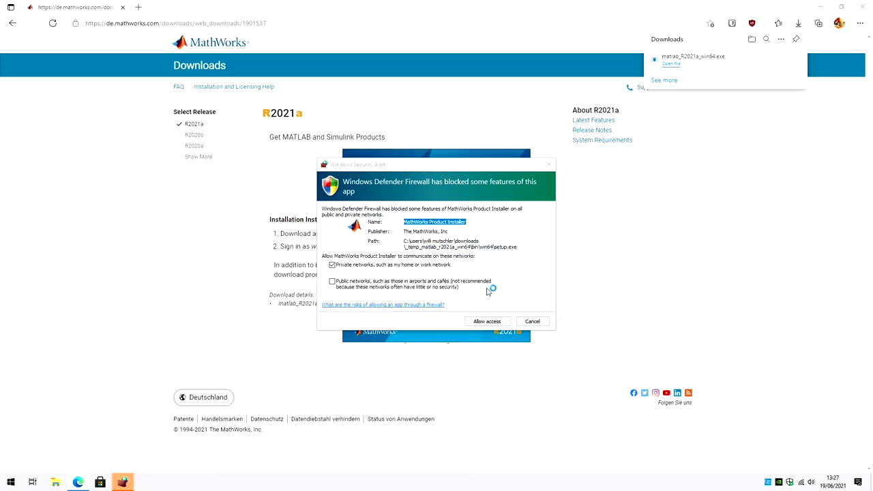
pyautogui.click(469, 321)
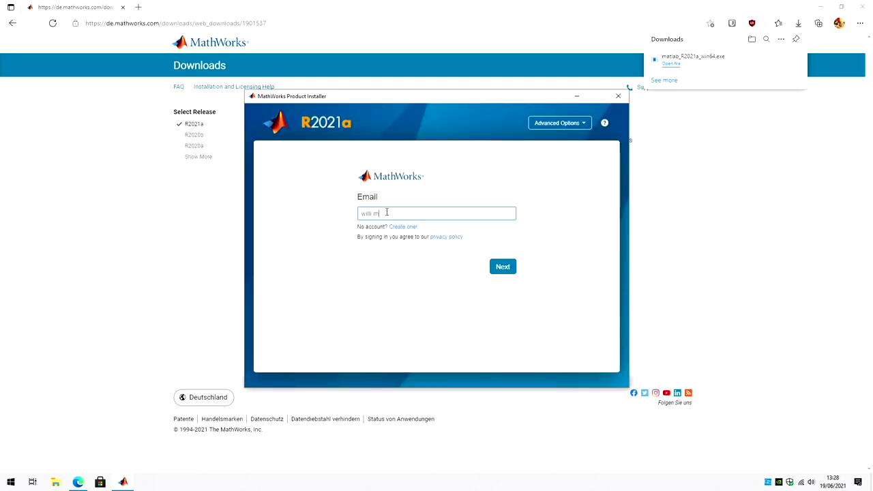
pyautogui.press('Return')
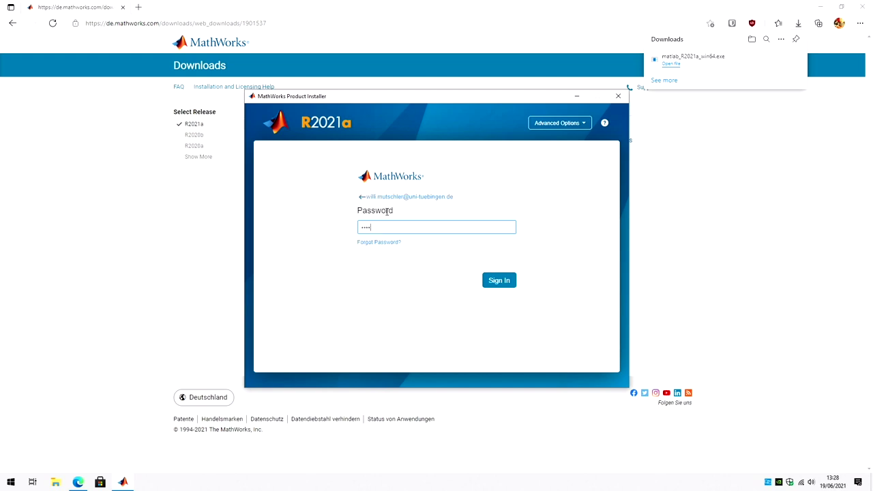
# Sign in with the account password and accept the license agreement
pyautogui.press('Return')
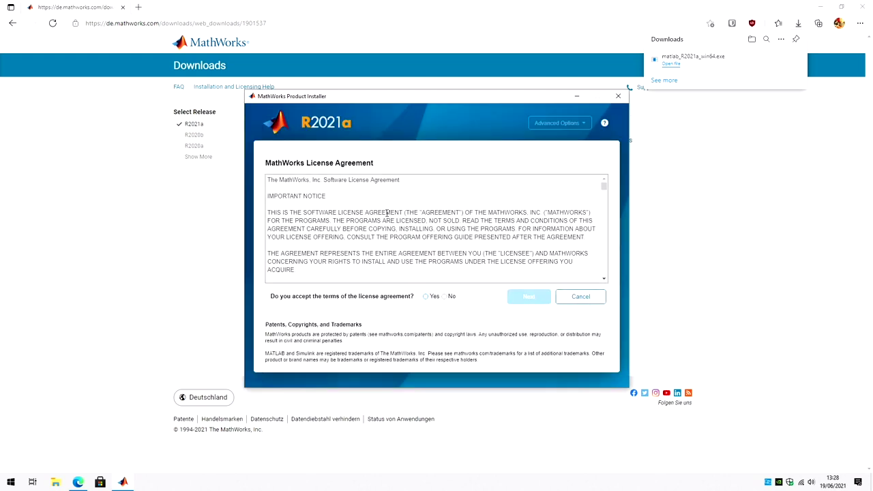
pyautogui.click(427, 296)
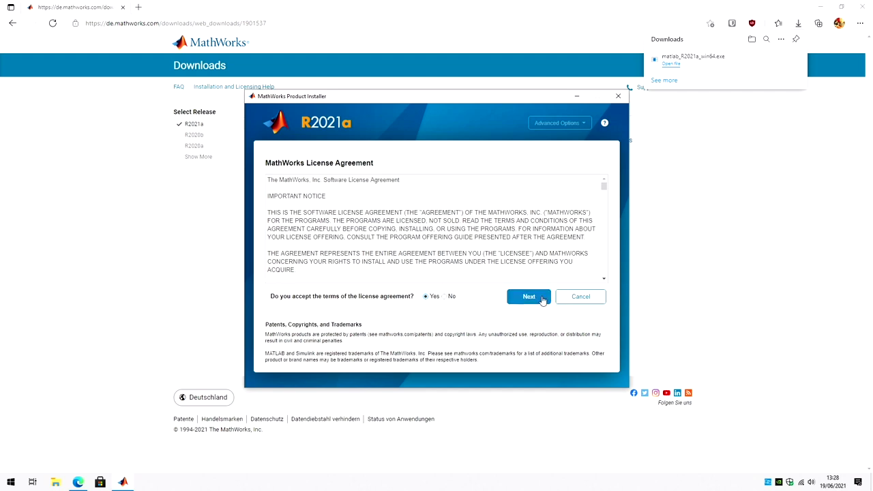
pyautogui.click(539, 297)
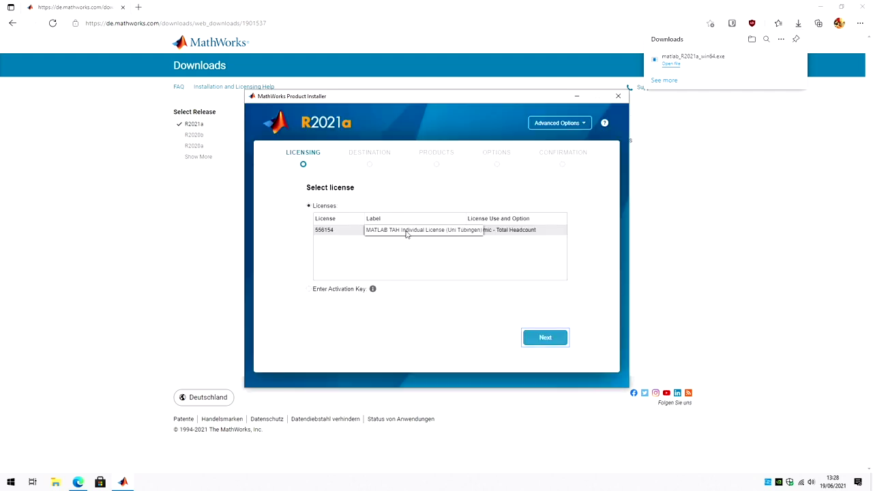
# Choose the individual academic license, confirm the user, and keep C:\Program Files\MATLAB\R2021a as destination
pyautogui.click(406, 231)
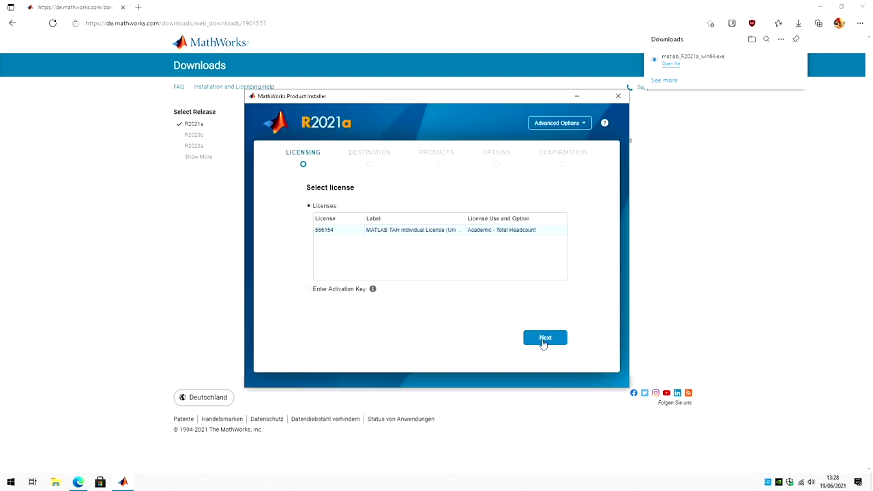
pyautogui.click(543, 345)
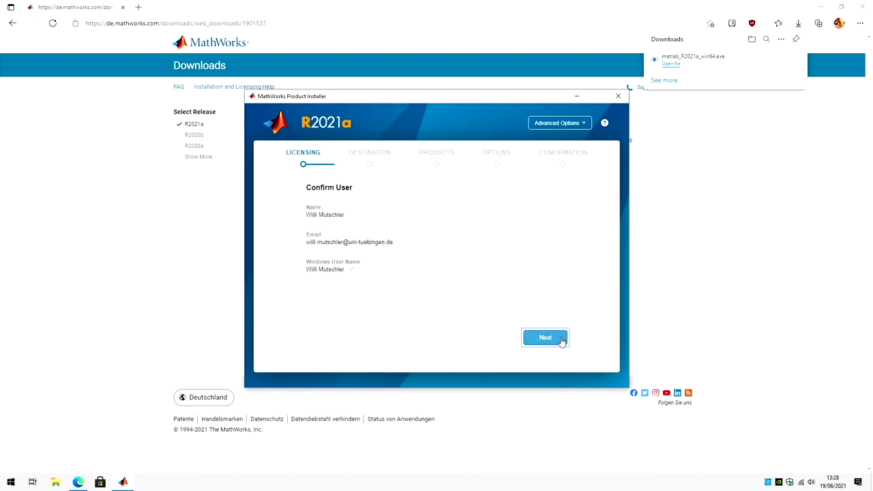
pyautogui.click(559, 339)
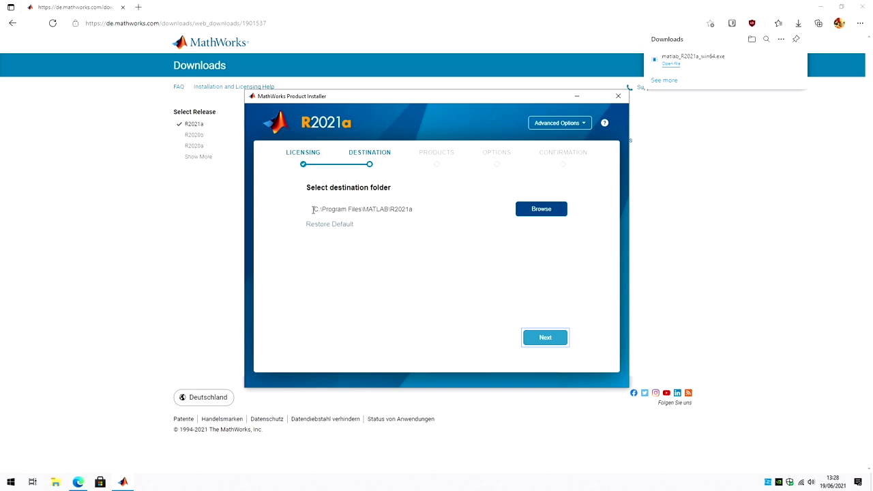
pyautogui.moveTo(313, 209); pyautogui.dragTo(426, 212)
pyautogui.click(432, 209)
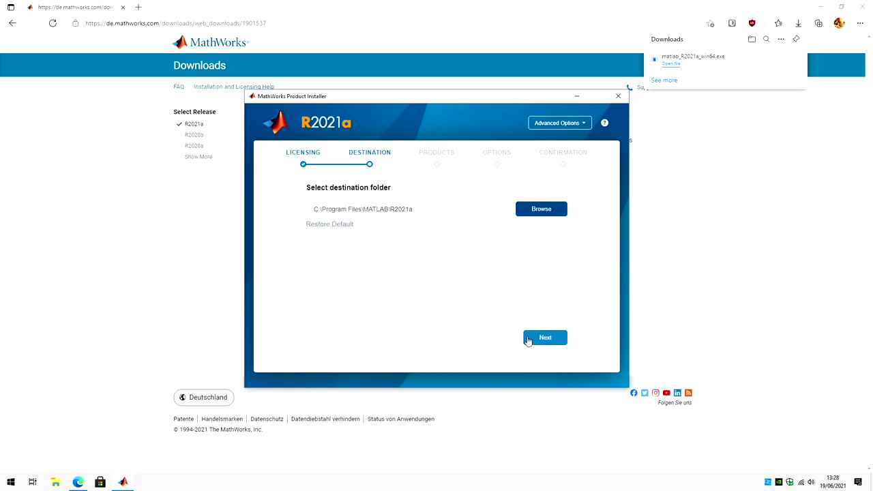
# Move on to product selection and tick Optimization Toolbox alongside MATLAB
pyautogui.click(548, 346)
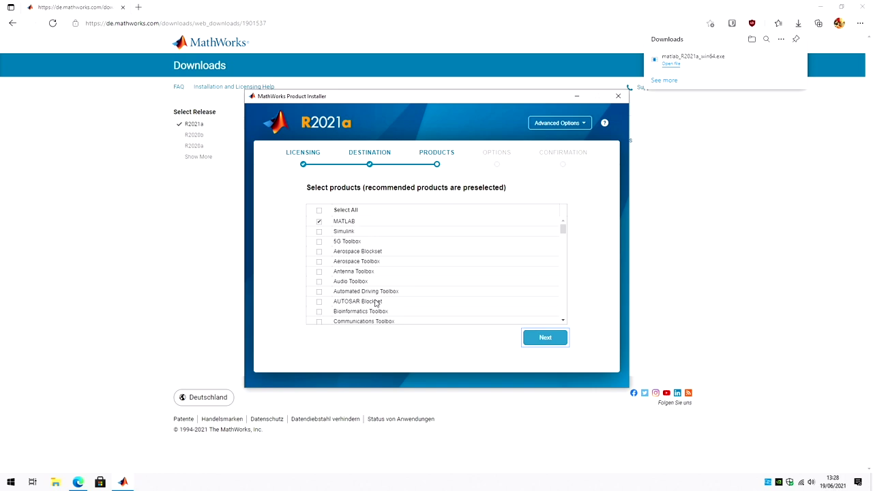
pyautogui.scroll(-8, 376, 302)
pyautogui.scroll(-9, 376, 302)
pyautogui.scroll(1, 376, 302)
pyautogui.scroll(-5, 376, 302)
pyautogui.scroll(5, 375, 299)
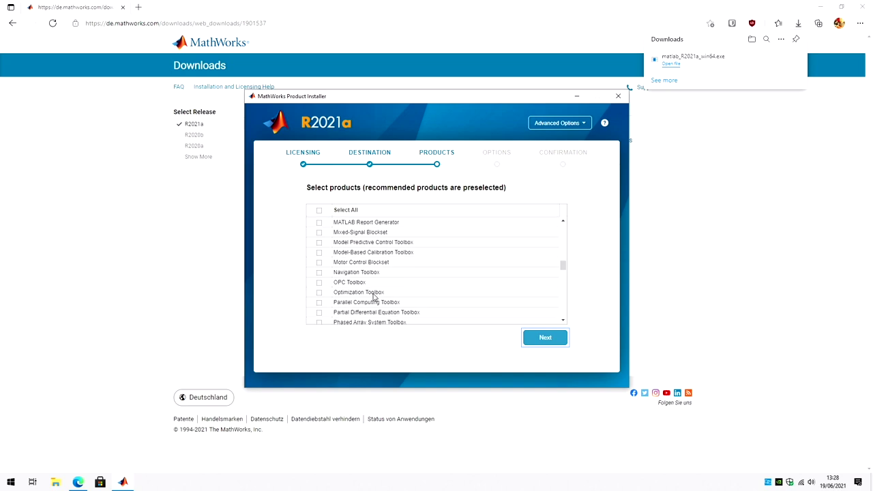
pyautogui.click(320, 293)
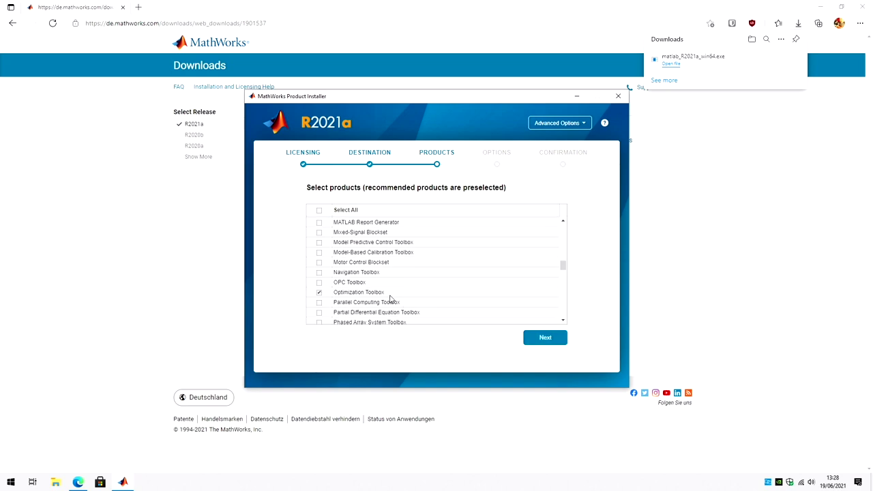
# Review the rest of the product list, leaving MATLAB ticked for installation
pyautogui.scroll(-3, 391, 300)
pyautogui.scroll(-1, 390, 298)
pyautogui.scroll(-3, 361, 300)
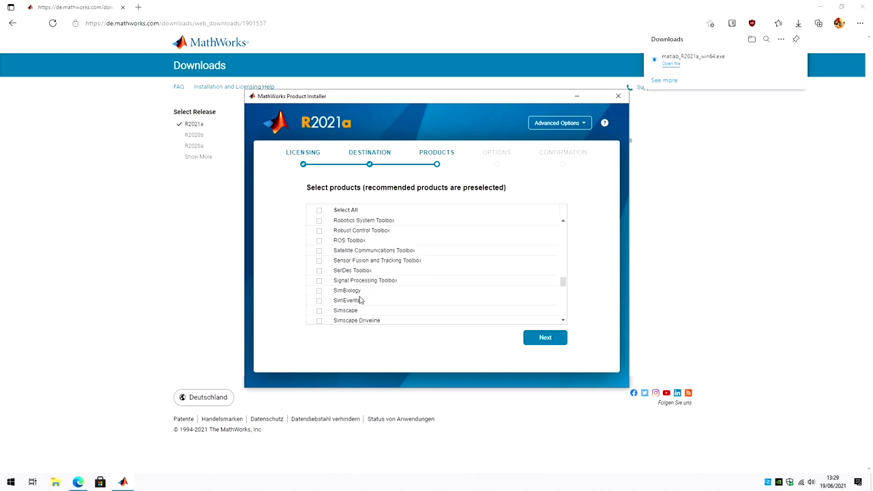
pyautogui.scroll(-3, 360, 300)
pyautogui.scroll(-3, 360, 300)
pyautogui.scroll(-3, 360, 300)
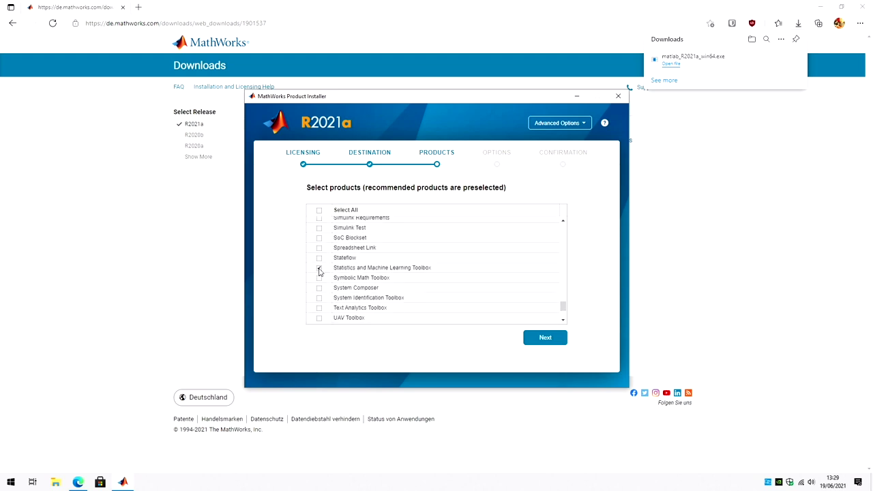
pyautogui.scroll(15, 411, 300)
pyautogui.scroll(-2, 411, 299)
pyautogui.scroll(-1, 412, 300)
pyautogui.scroll(2, 412, 300)
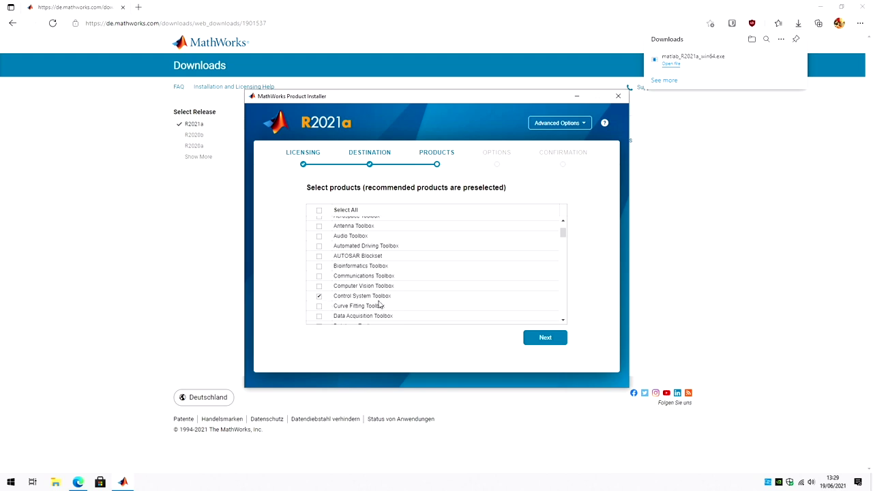
pyautogui.scroll(-1, 418, 302)
pyautogui.scroll(-3, 403, 302)
pyautogui.scroll(-3, 375, 301)
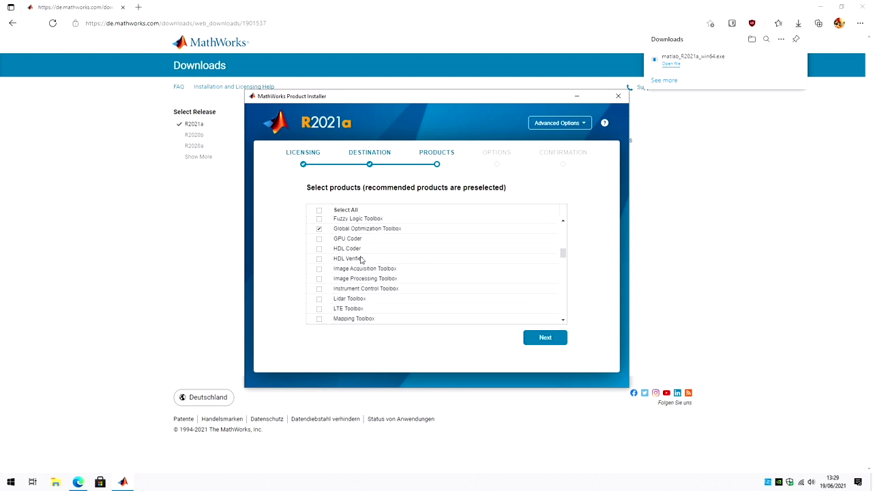
pyautogui.scroll(-20, 399, 293)
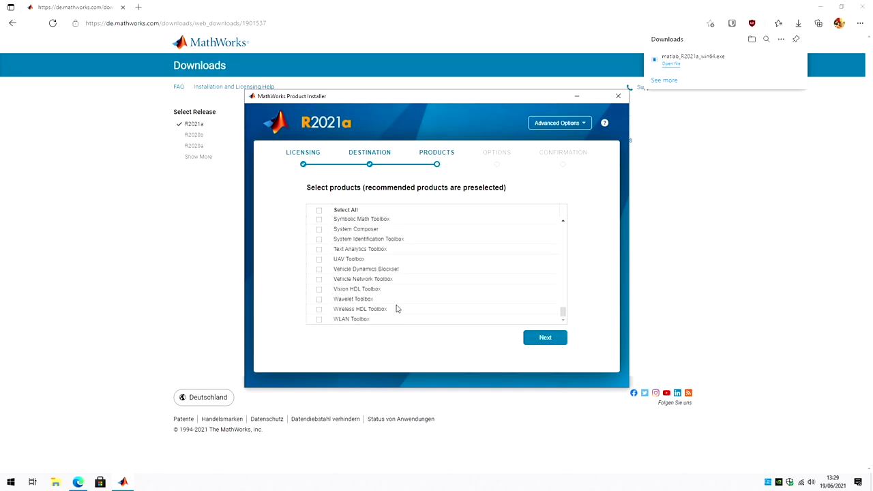
pyautogui.scroll(20, 397, 309)
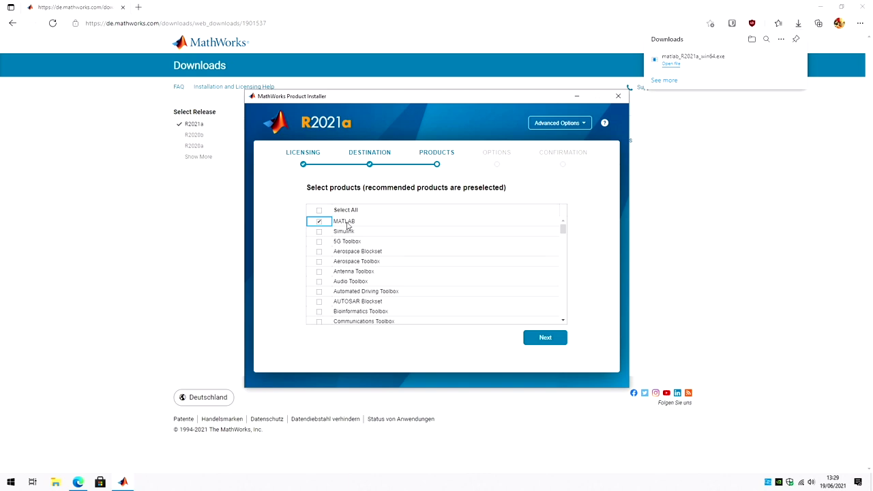
# Pass the options and confirmation pages and install MATLAB R2021a until Installation Complete
pyautogui.click(546, 339)
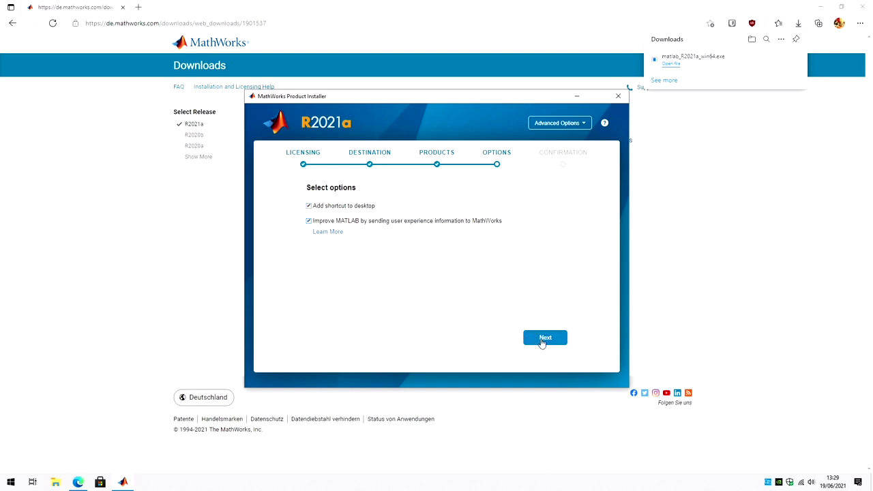
pyautogui.click(543, 338)
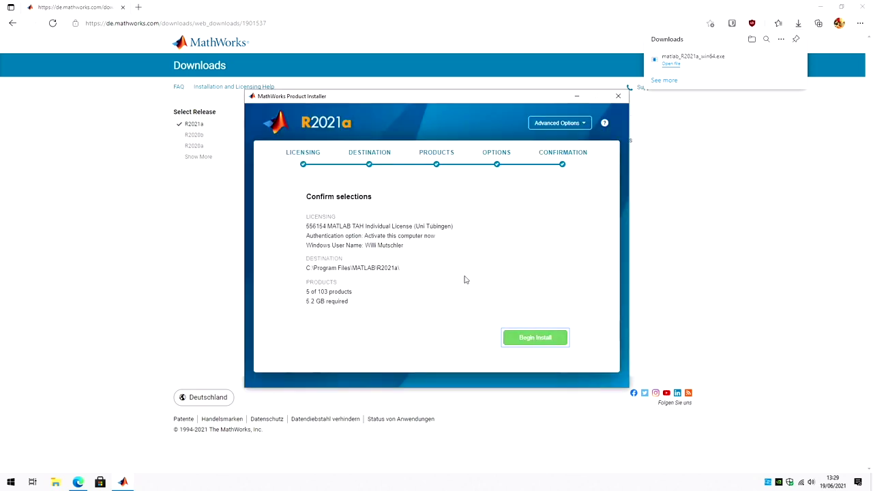
pyautogui.click(544, 339)
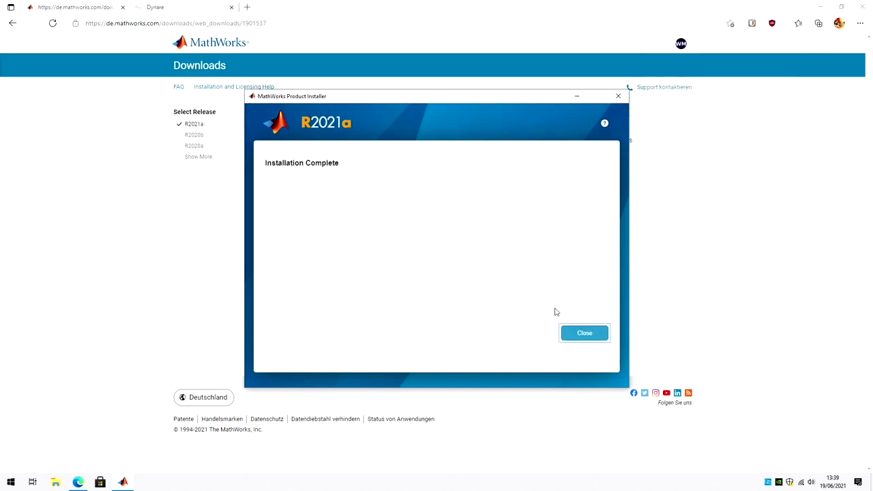
# Close the finished installer and launch MATLAB R2021a from the Start menu search
pyautogui.click(585, 334)
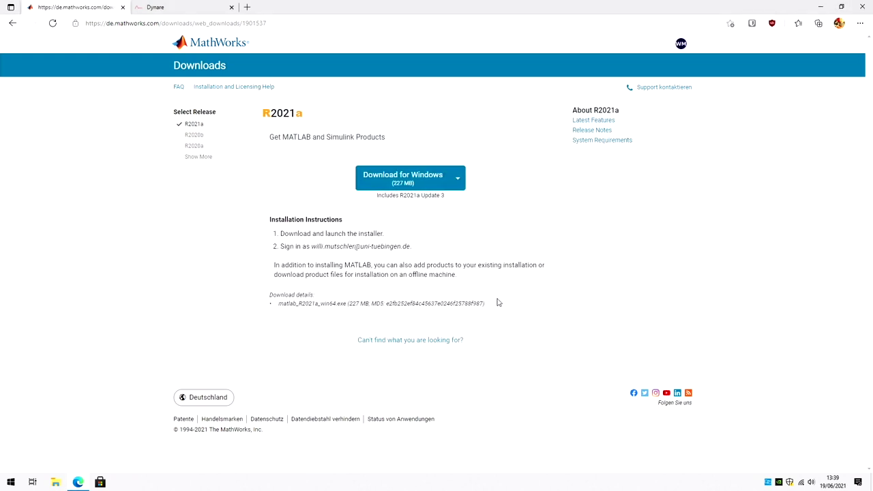
pyautogui.press('super')
pyautogui.write('matla')
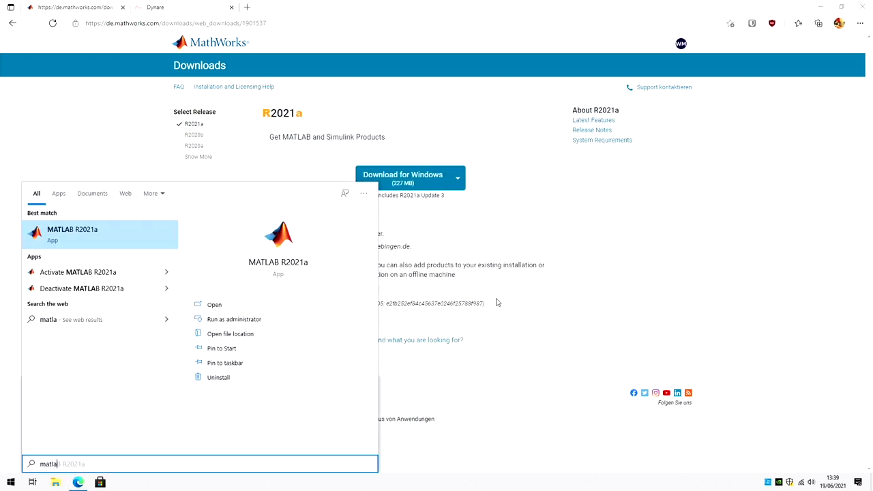
pyautogui.press('Return')
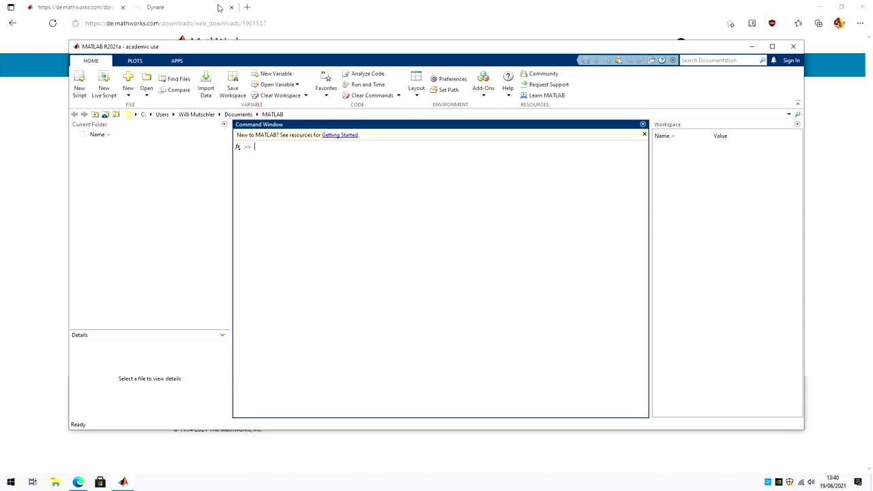
# Download the Dynare 4.6.4 Windows installer (exe) from the Dynare website's download page
pyautogui.click(172, 12)
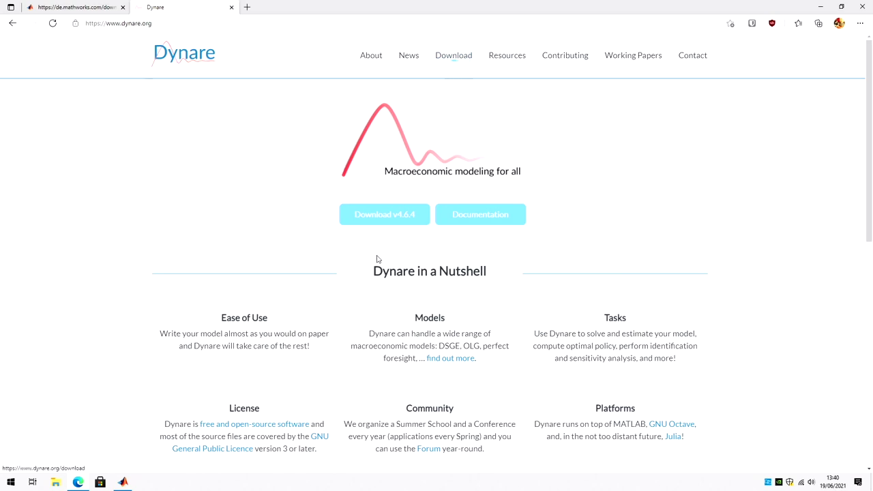
pyautogui.click(389, 222)
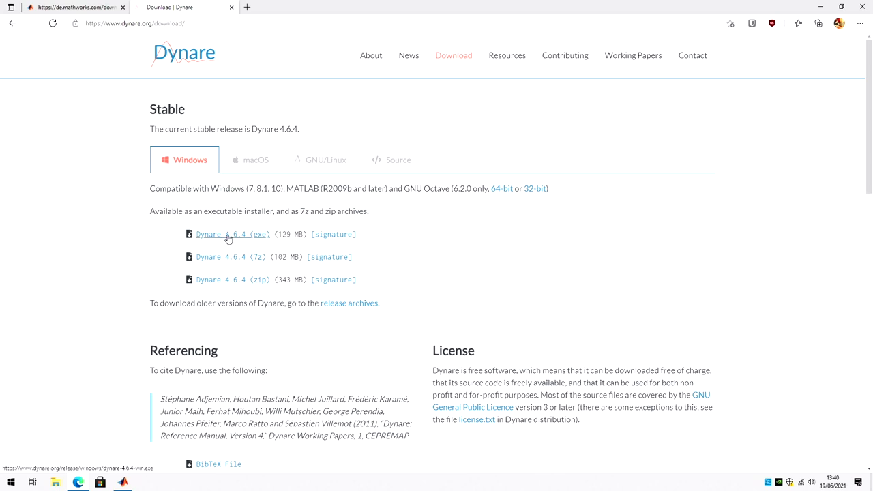
pyautogui.click(204, 234)
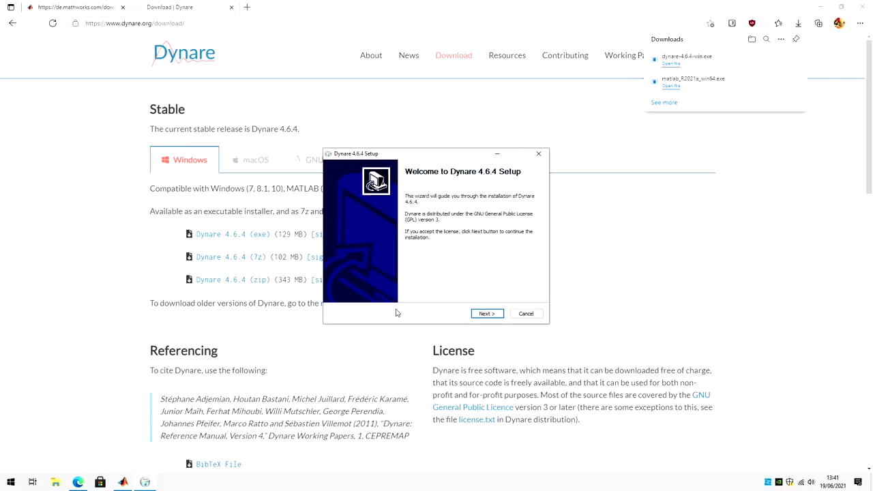
pyautogui.click(482, 314)
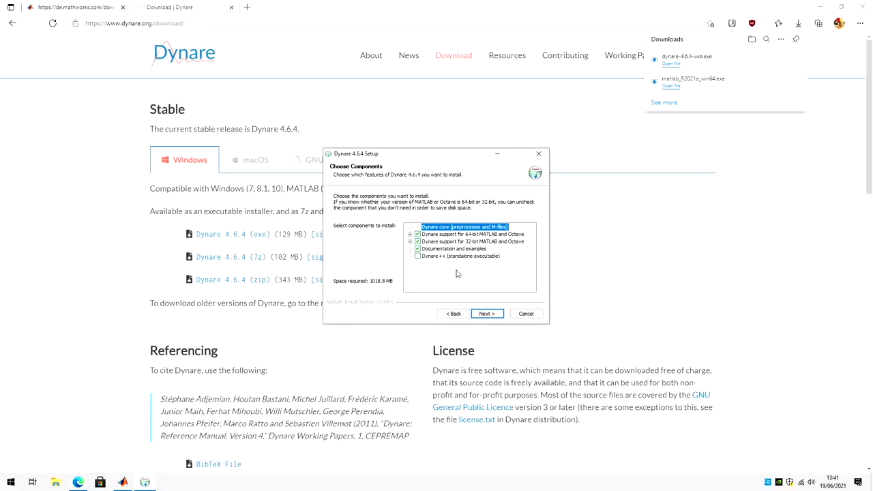
pyautogui.click(417, 256)
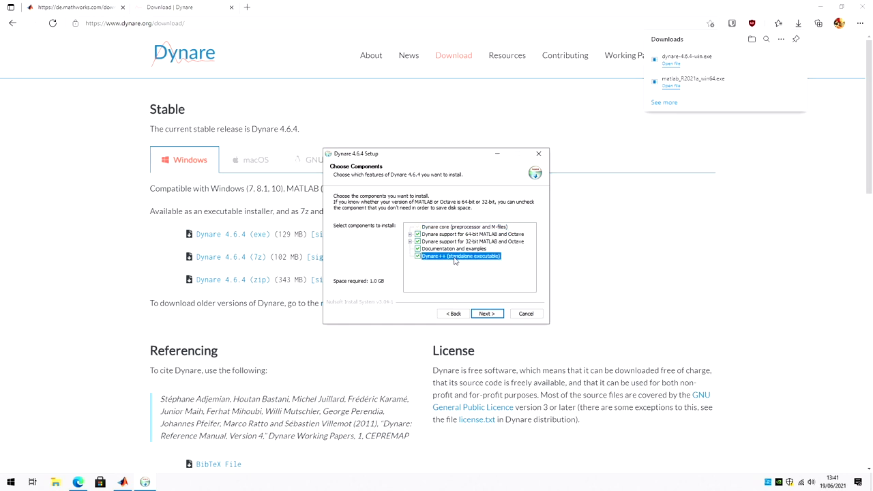
pyautogui.click(417, 256)
pyautogui.click(418, 255)
# Install Dynare 4.6.4 into the default folder c:\dynare\4.6.4
pyautogui.click(493, 316)
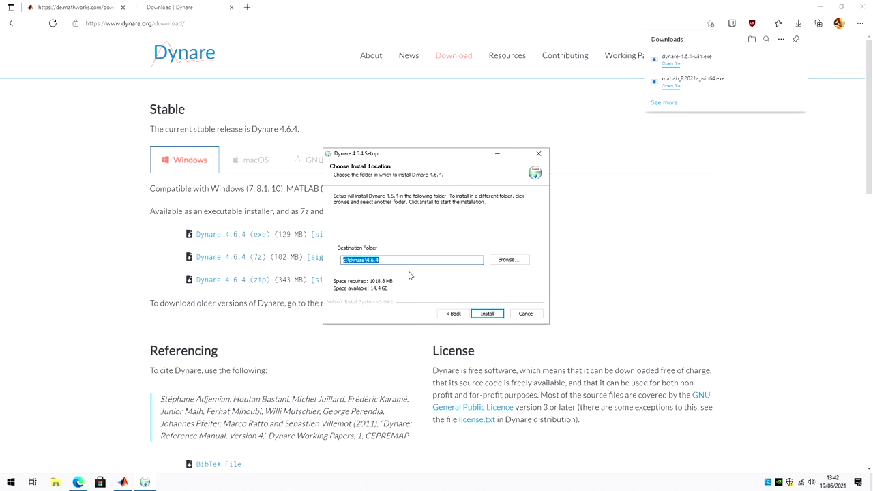
pyautogui.click(396, 259)
pyautogui.press('Home')
pyautogui.hotkey('shift', 'End')
pyautogui.click(394, 259)
pyautogui.moveTo(382, 259); pyautogui.dragTo(339, 262)
pyautogui.click(487, 313)
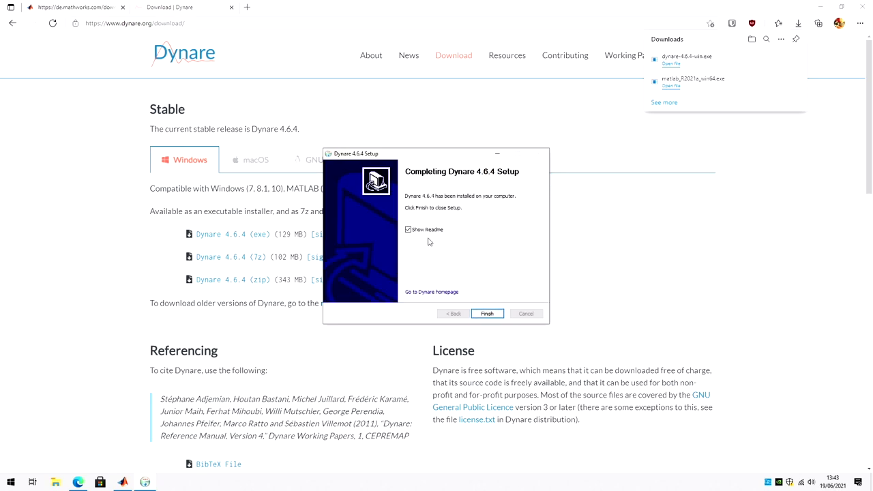
# Finish the Dynare setup, close the README, and bring MATLAB back to the front
pyautogui.click(485, 314)
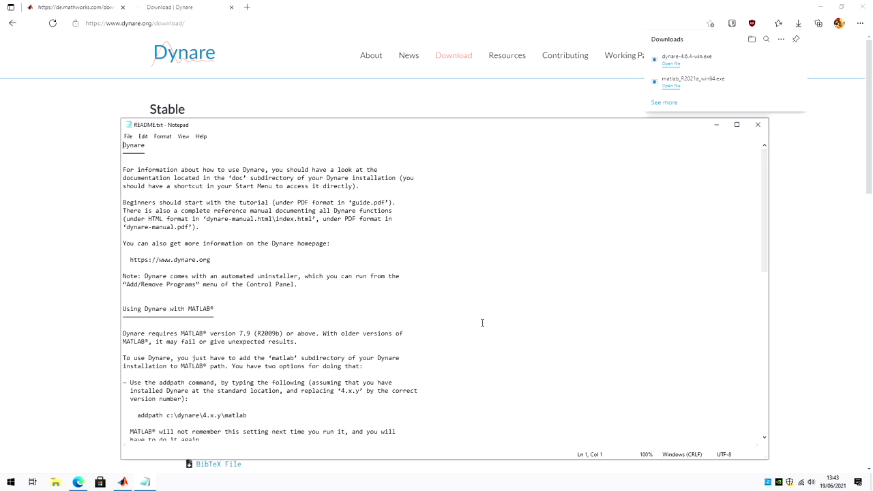
pyautogui.click(758, 128)
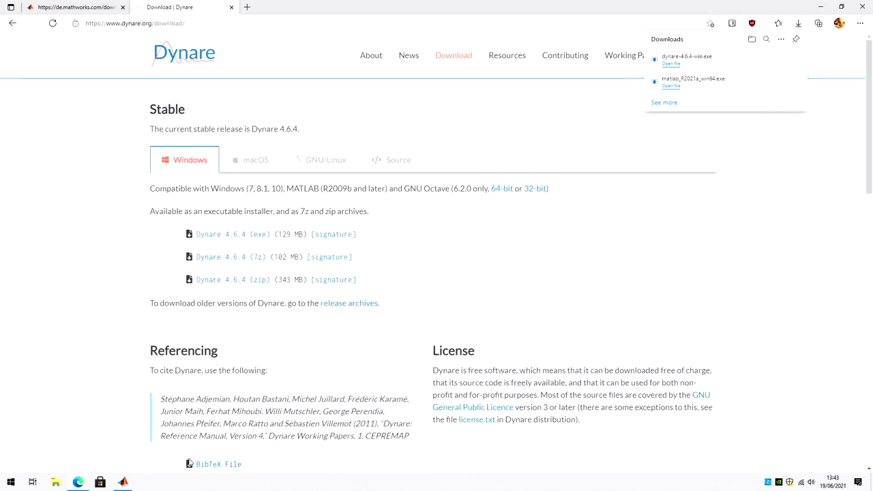
pyautogui.click(123, 483)
# Maximize MATLAB and navigate the Current Folder to C:\dynare\4.6.4\matlab
pyautogui.doubleClick(494, 47)
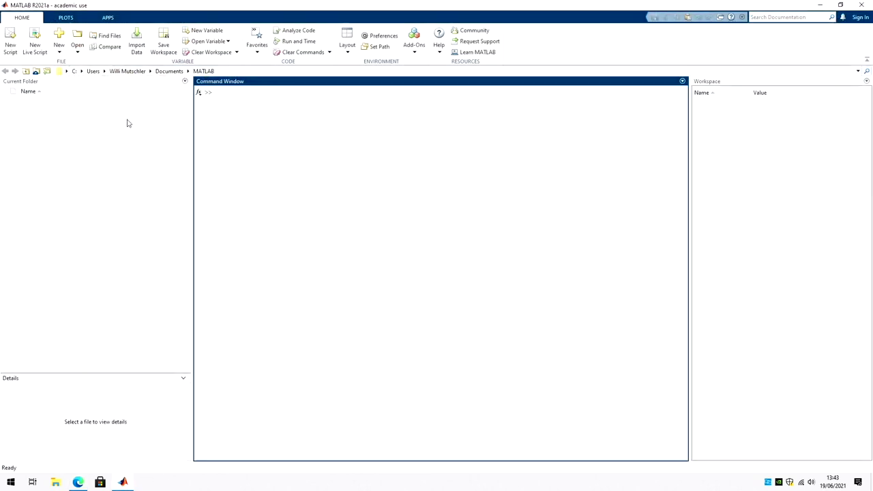
pyautogui.click(73, 71)
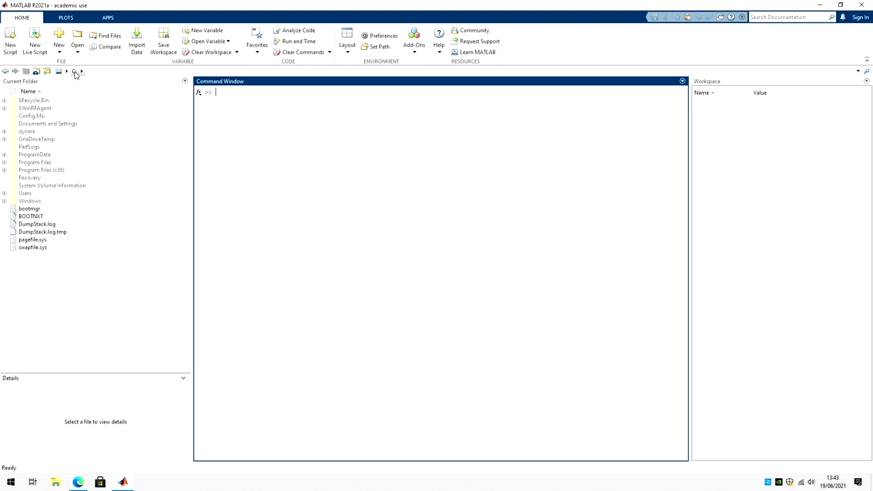
pyautogui.click(28, 133)
pyautogui.doubleClick(27, 133)
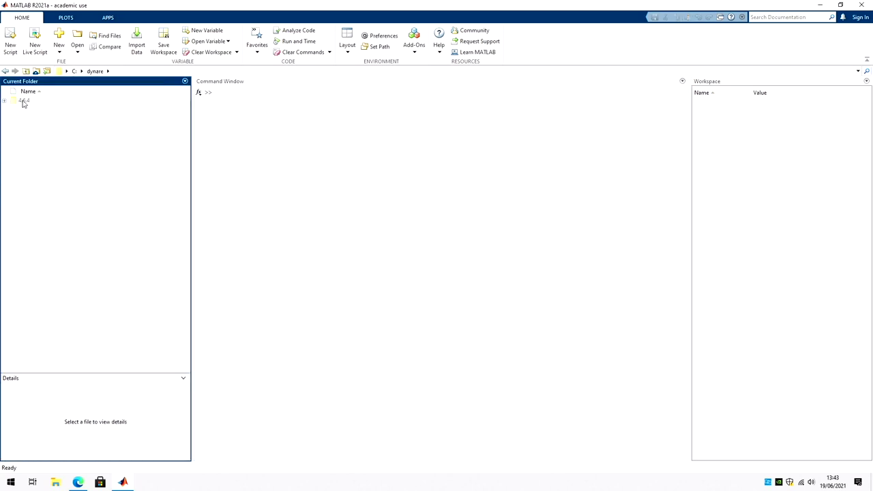
pyautogui.doubleClick(25, 102)
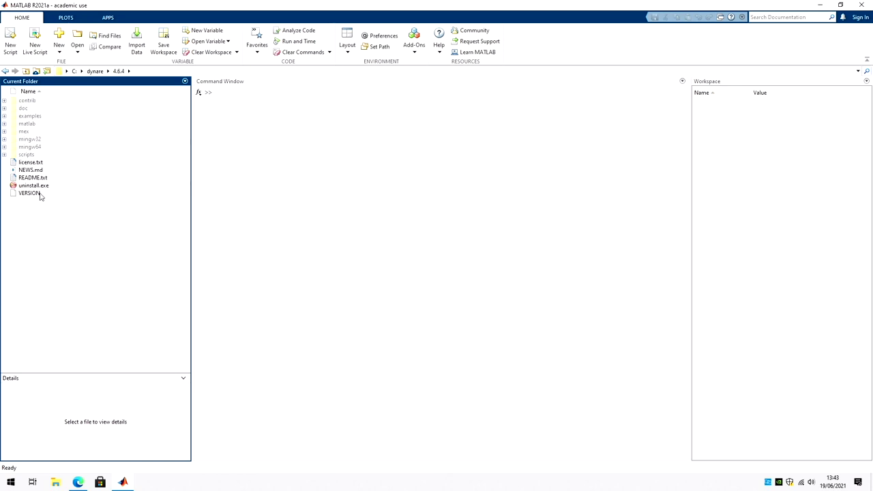
pyautogui.doubleClick(27, 124)
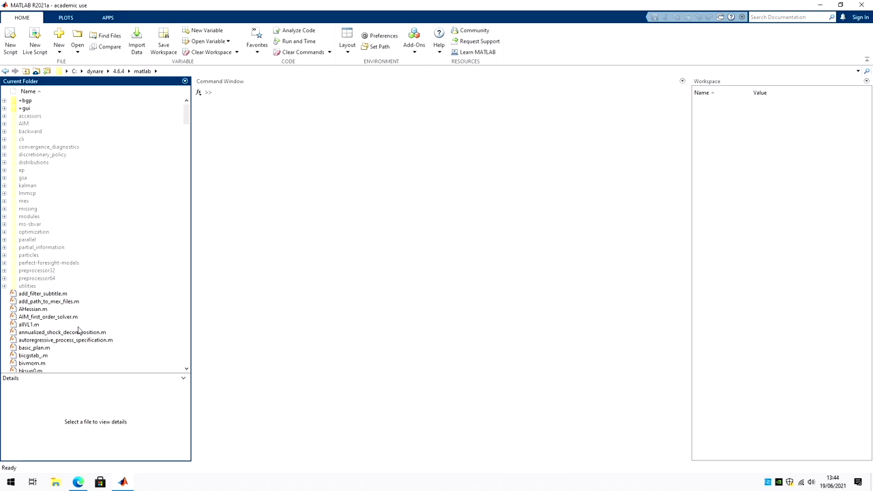
# Scroll through Dynare's matlab folder contents and return to the C: root
pyautogui.scroll(-15, 81, 331)
pyautogui.scroll(-5, 90, 326)
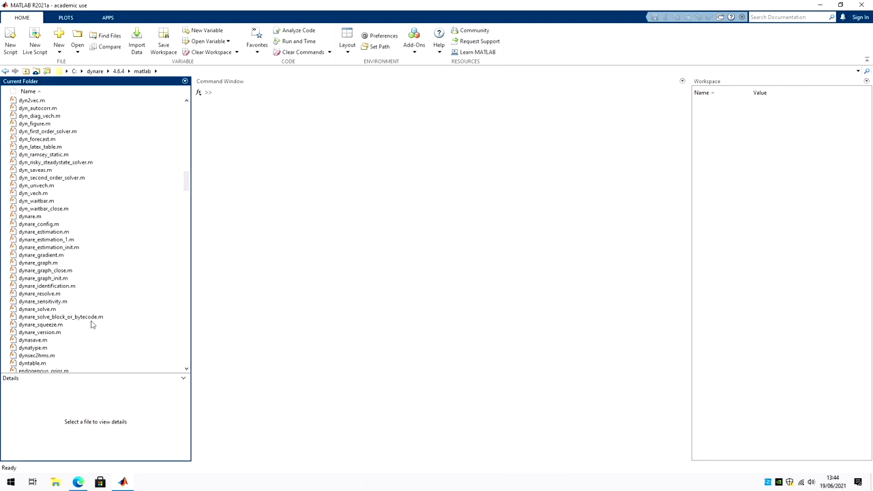
pyautogui.scroll(-15, 92, 324)
pyautogui.scroll(-10, 91, 325)
pyautogui.moveTo(189, 235)
pyautogui.mouseDown()
pyautogui.moveTo(188, 176)
pyautogui.moveTo(146, 117)
pyautogui.mouseUp()
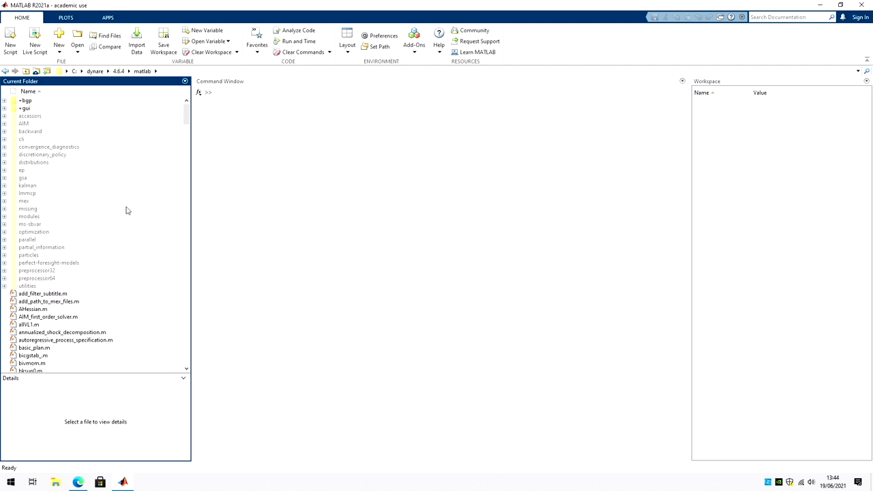
# From C:\, open dynare, create a new folder named work, and open it
pyautogui.press('BackSpace')
pyautogui.press('BackSpace')
pyautogui.press('BackSpace')
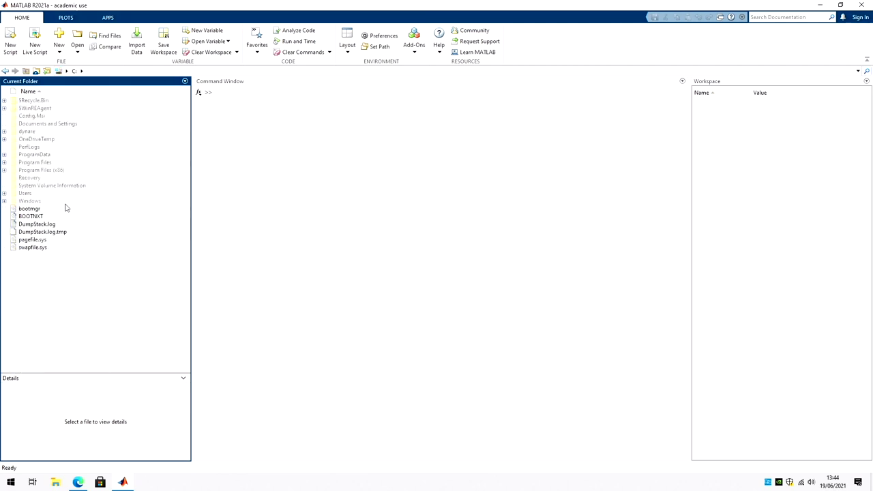
pyautogui.doubleClick(30, 132)
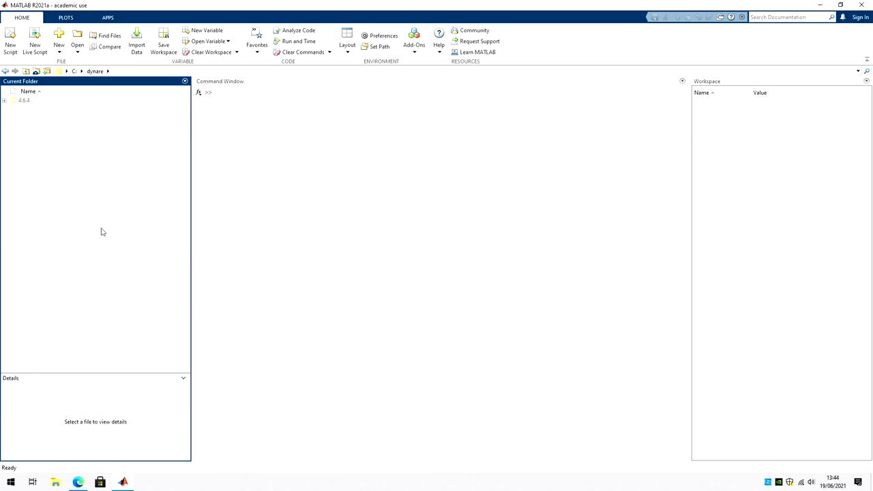
pyautogui.rightClick(58, 182)
pyautogui.moveTo(112, 199)
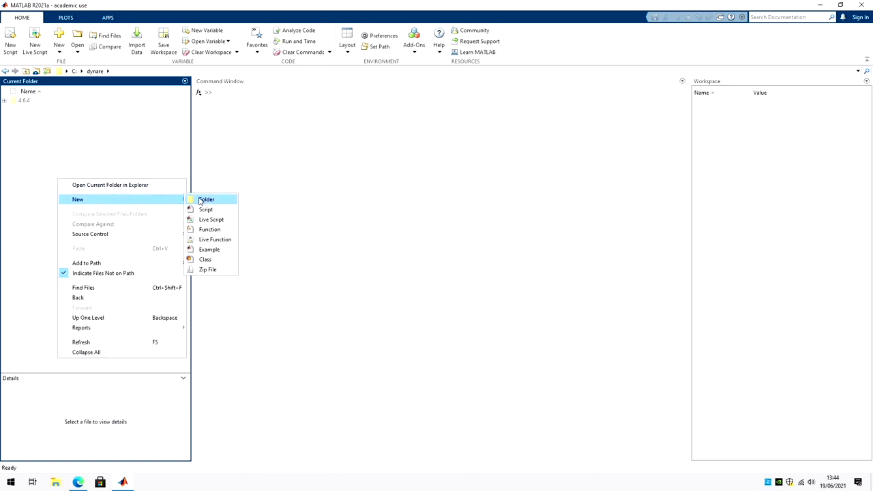
pyautogui.click(204, 198)
pyautogui.write('work')
pyautogui.press('Return')
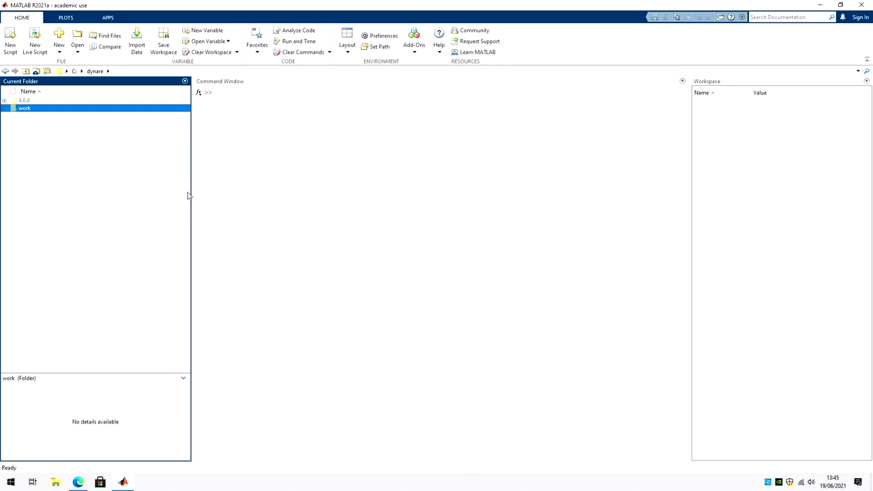
pyautogui.press('Return')
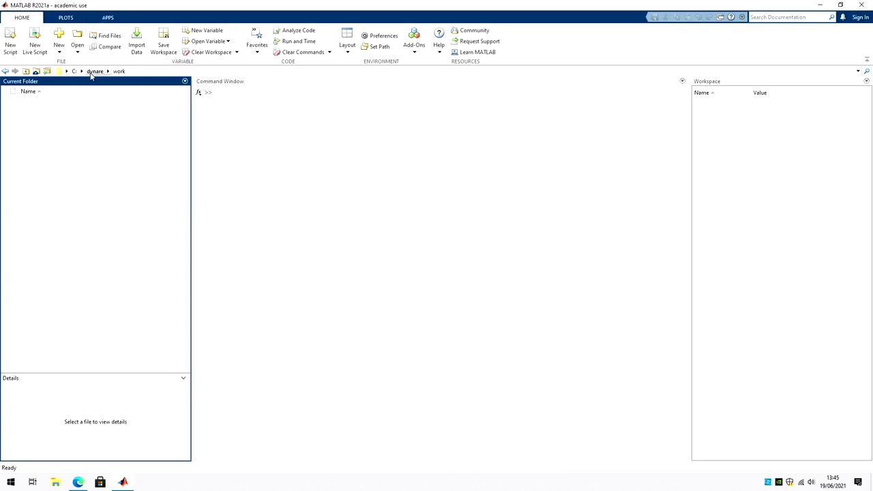
# Copy example1.mod from the dynare\4.6.4\examples folder
pyautogui.click(91, 72)
pyautogui.doubleClick(28, 101)
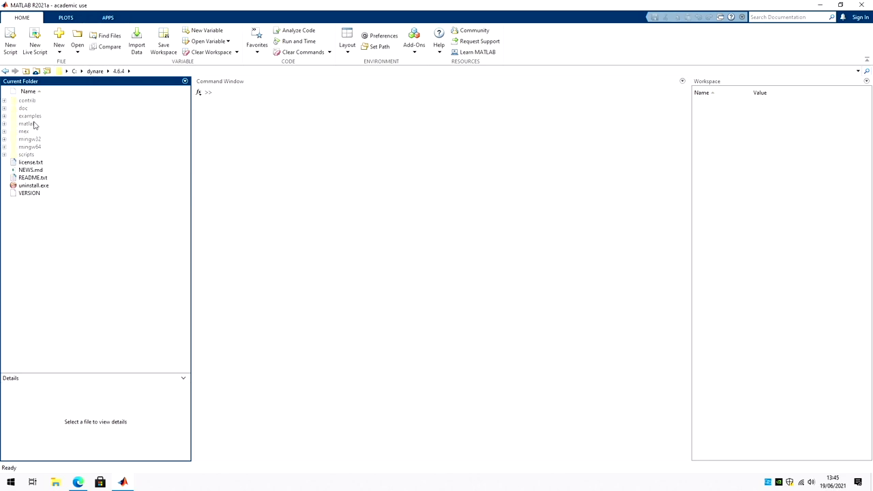
pyautogui.click(35, 117)
pyautogui.doubleClick(34, 117)
pyautogui.click(46, 125)
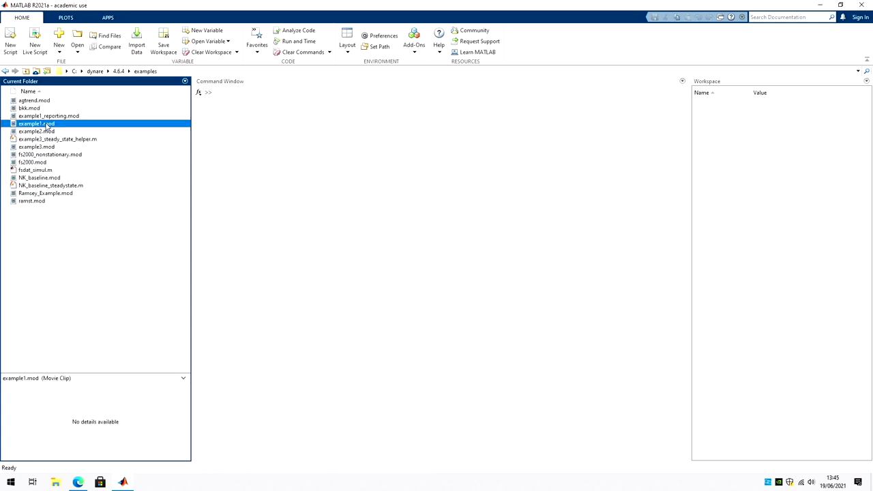
pyautogui.rightClick(46, 126)
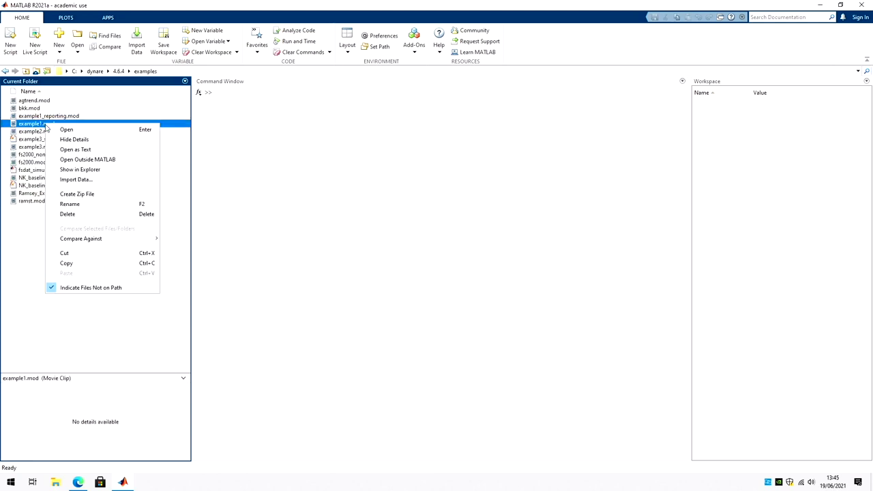
pyautogui.click(84, 265)
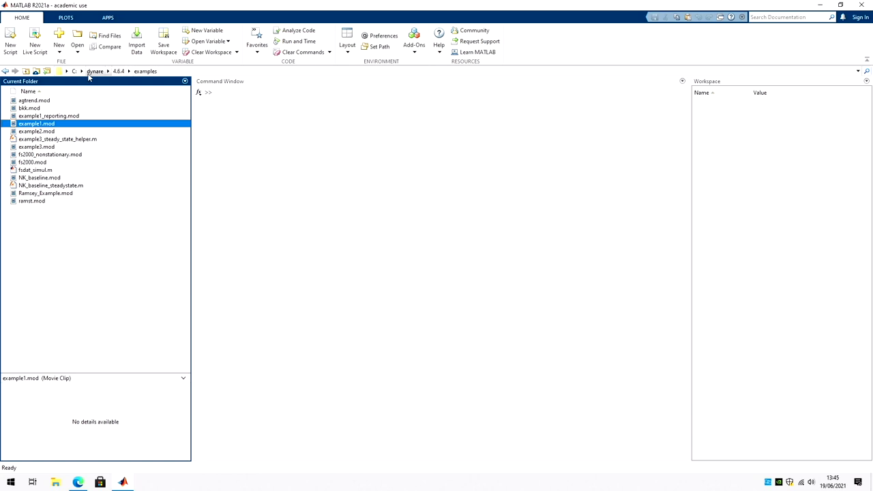
# Paste example1.mod into the dynare\work folder
pyautogui.click(94, 71)
pyautogui.doubleClick(35, 109)
pyautogui.rightClick(60, 152)
pyautogui.click(101, 223)
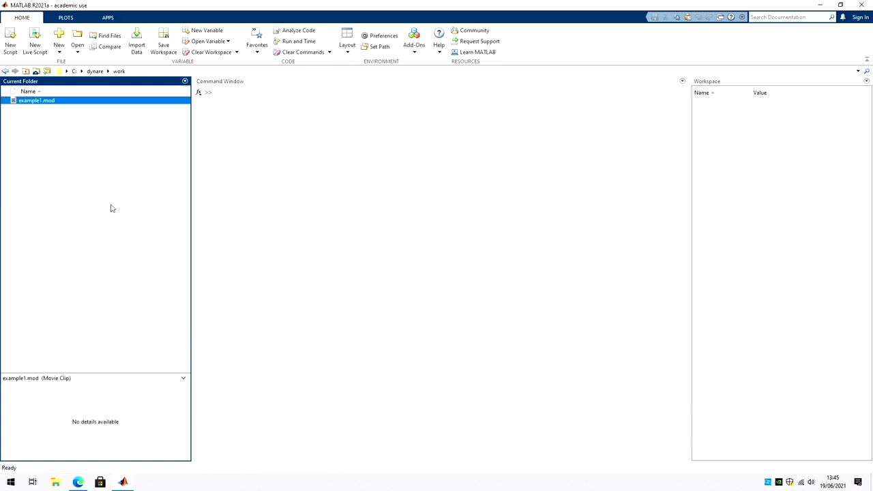
pyautogui.click(114, 208)
# Add C:\dynare\4.6.4\matlab to the MATLAB path with addpath
pyautogui.click(286, 131)
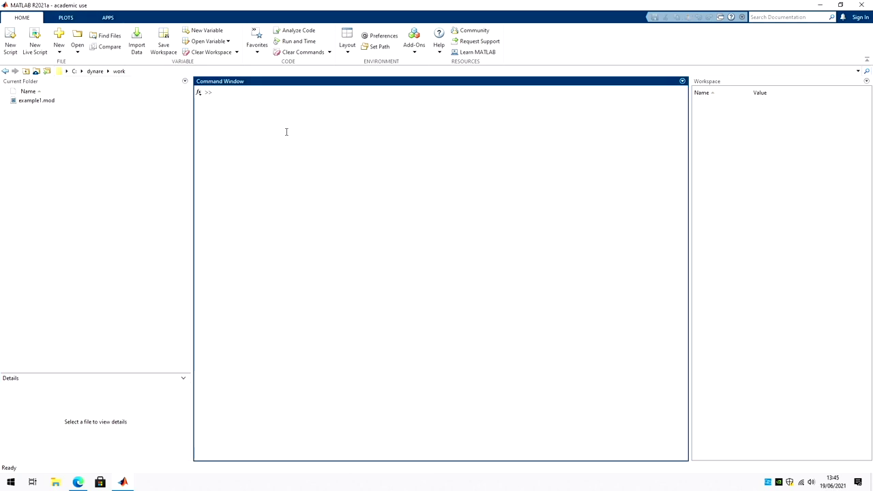
pyautogui.write("addpath('C:\\dynare")
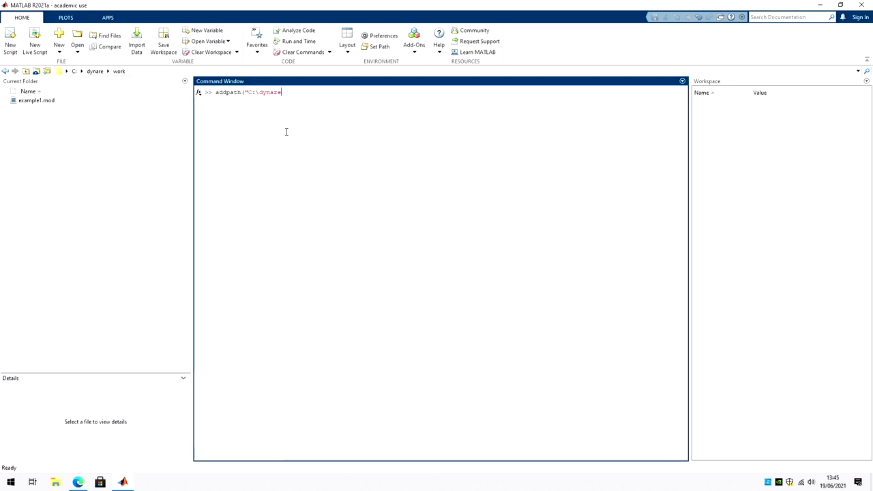
pyautogui.write('\\4.6.4\\matlab')
pyautogui.press('Left')
pyautogui.press('Left')
pyautogui.press('Left')
pyautogui.hotkey('shift', 'Right')
pyautogui.hotkey('shift', 'Right')
pyautogui.hotkey('shift', 'Right')
pyautogui.hotkey('shift', 'Right')
pyautogui.hotkey('shift', 'Right')
pyautogui.hotkey('shift', 'Right')
pyautogui.press('Right')
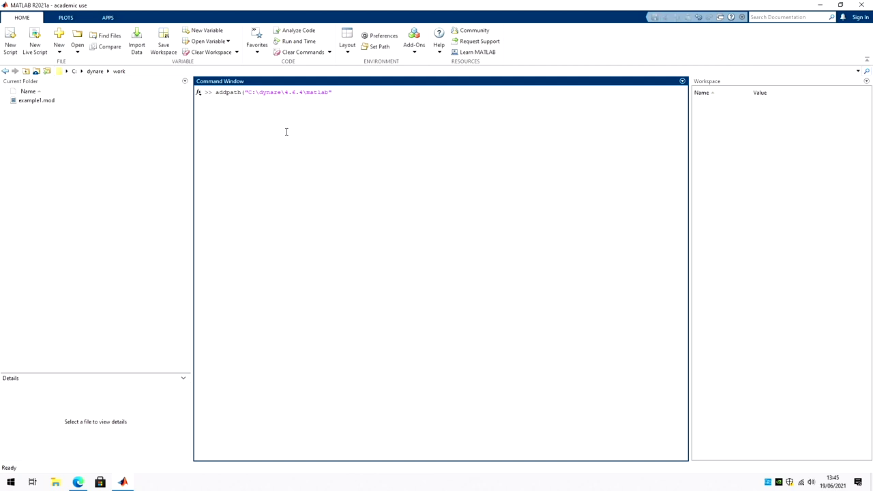
pyautogui.write(')')
pyautogui.press('Return')
# Run dynare to confirm version 4.6.4, then run the example1 model with Dynare
pyautogui.write('dynare')
pyautogui.press('Return')
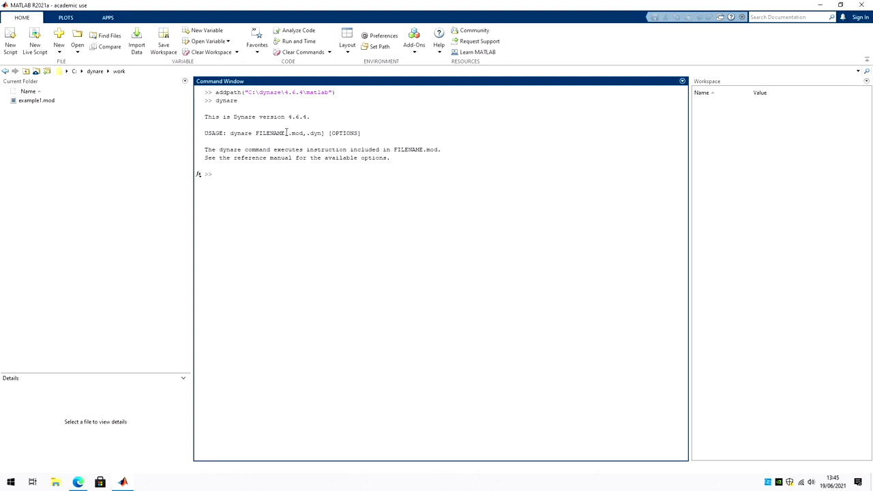
pyautogui.moveTo(252, 116); pyautogui.dragTo(337, 116)
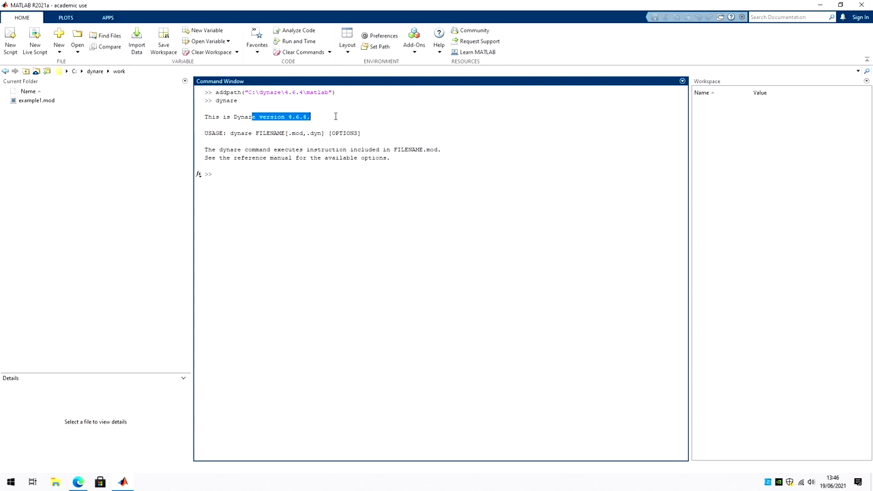
pyautogui.click(328, 173)
pyautogui.write('dynare ')
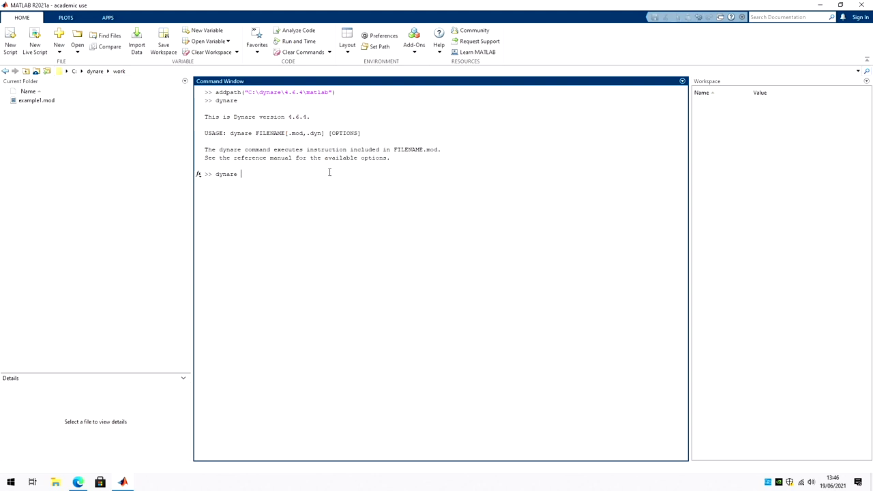
pyautogui.write('example1')
pyautogui.press('Return')
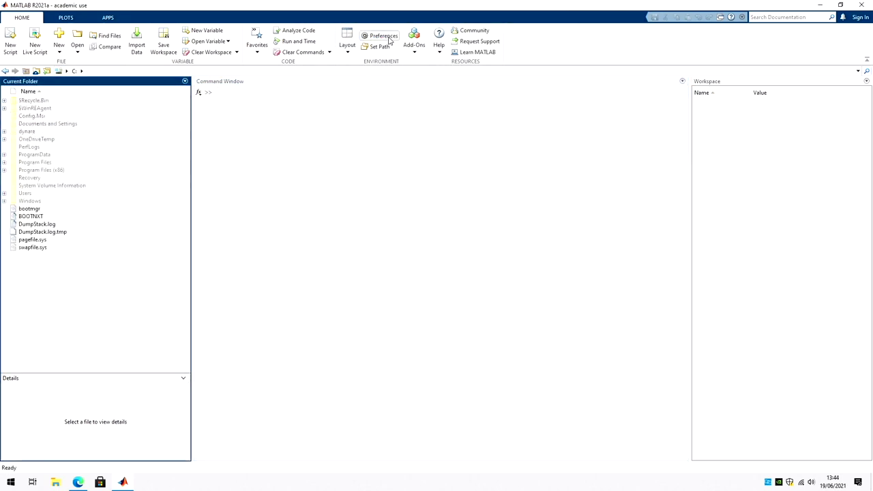
# Add mod to the Editor/Debugger Language file extensions in Preferences, then apply and close
pyautogui.click(384, 36)
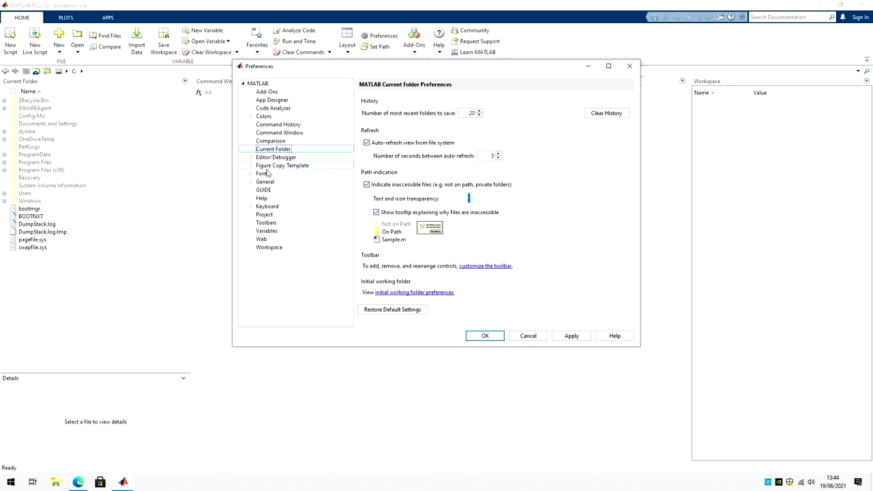
pyautogui.click(251, 183)
pyautogui.click(251, 156)
pyautogui.click(276, 182)
pyautogui.click(413, 260)
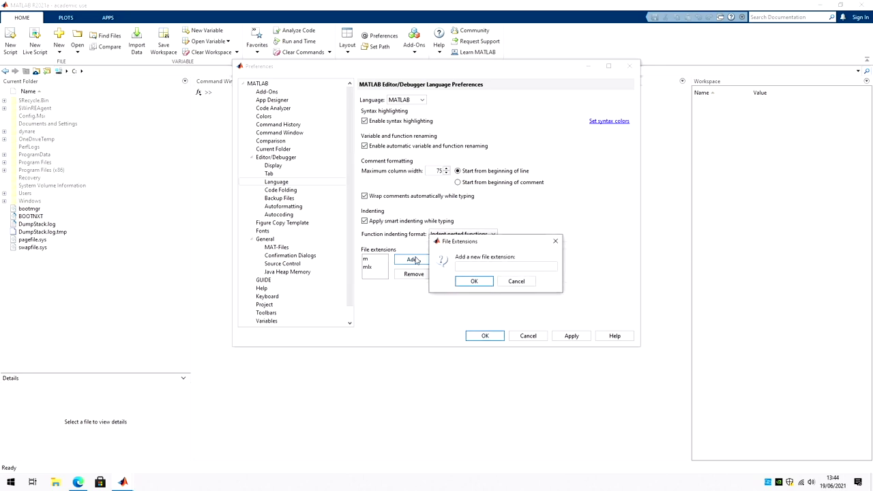
pyautogui.click(473, 281)
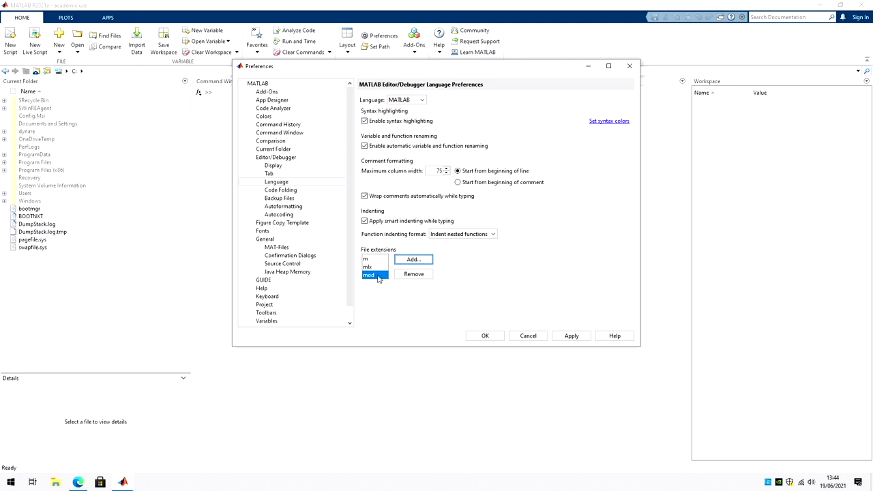
pyautogui.click(573, 337)
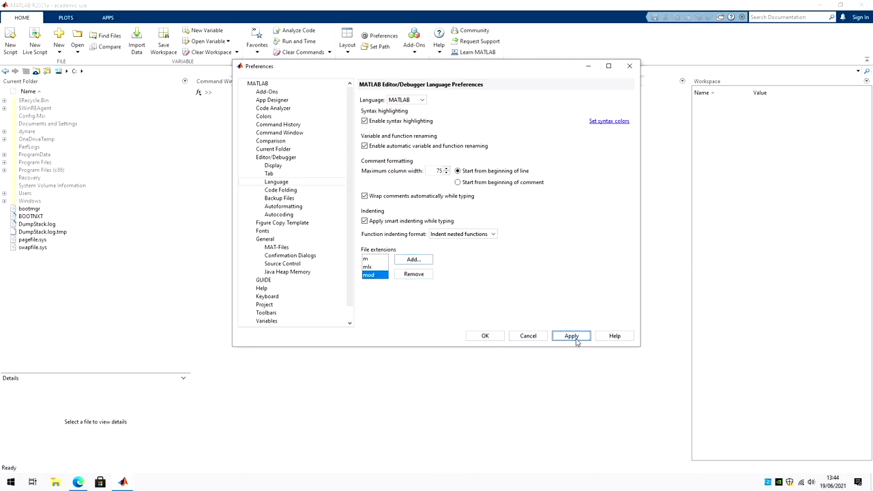
pyautogui.click(483, 336)
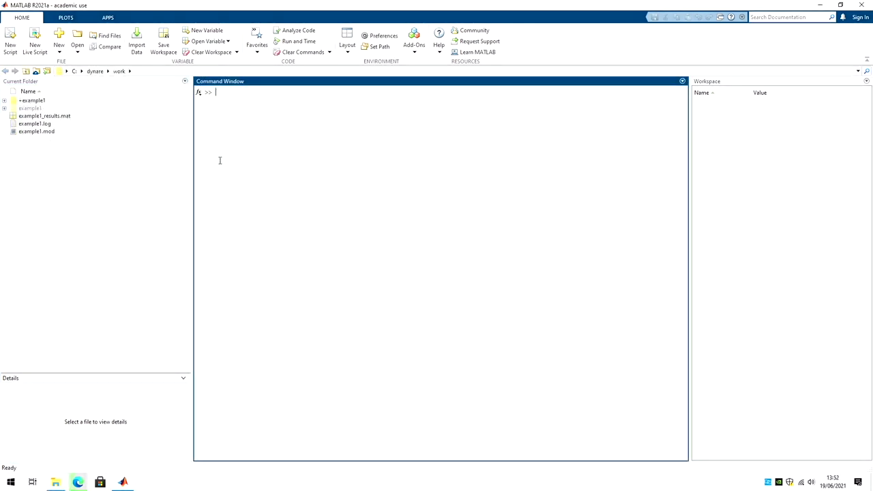
# Open example1.mod in the Editor and scroll through its model, initval and shocks blocks
pyautogui.rightClick(37, 132)
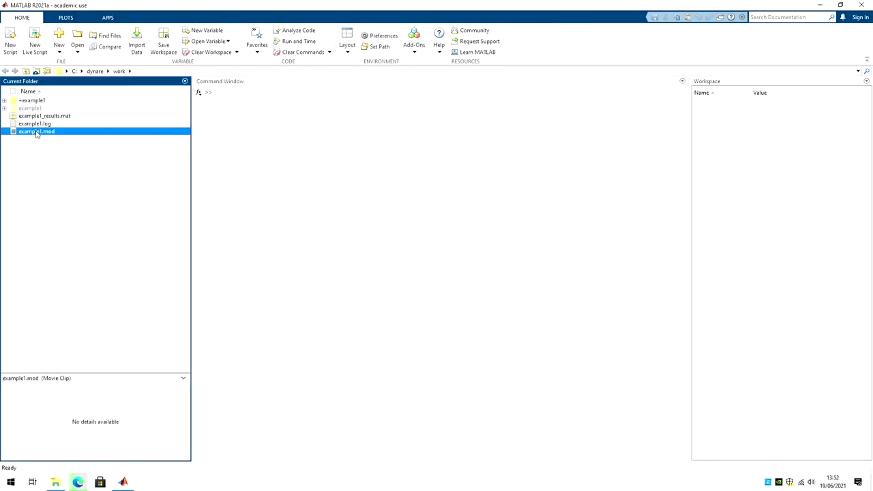
pyautogui.click(67, 141)
pyautogui.scroll(-3, 428, 216)
pyautogui.scroll(-2, 428, 215)
pyautogui.scroll(-4, 428, 216)
pyautogui.scroll(-2, 429, 215)
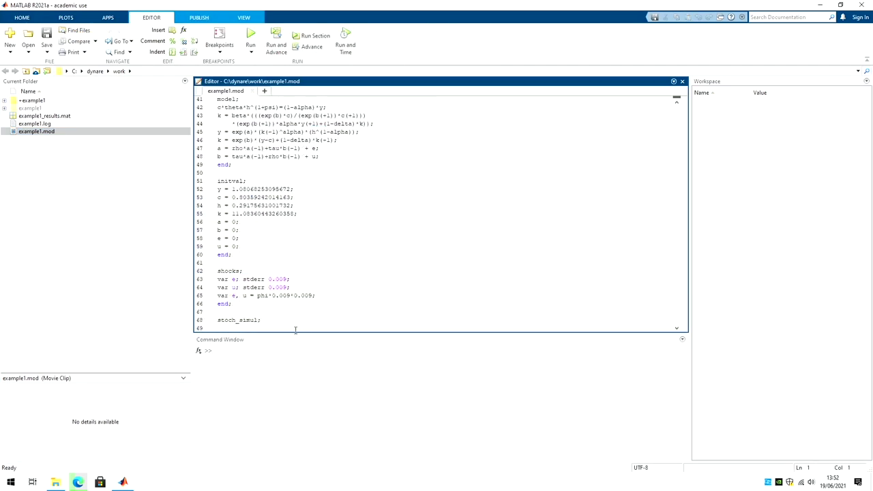